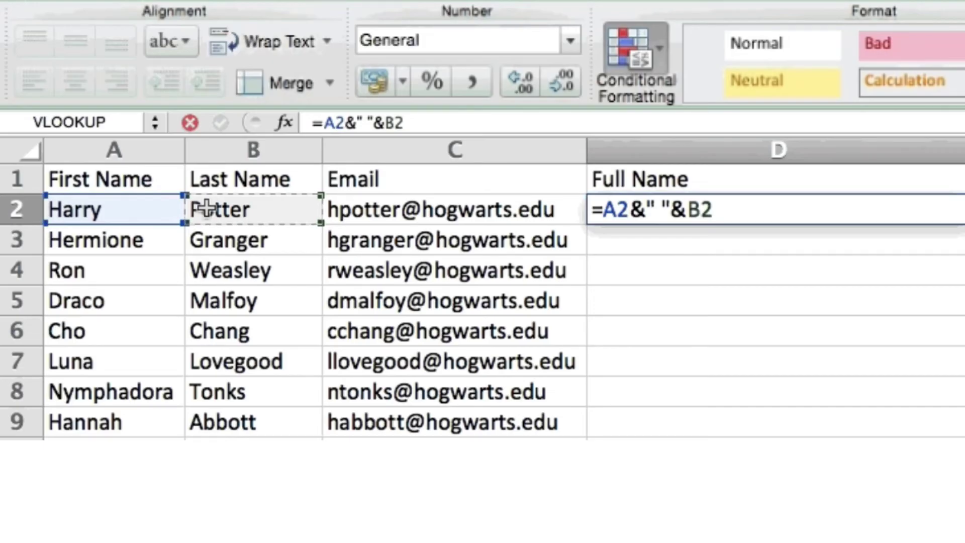
Step: Finish the full-name formula =A2&" "&B2 in D2 and fill it down through D9
{"action": "key", "text": "Return"}
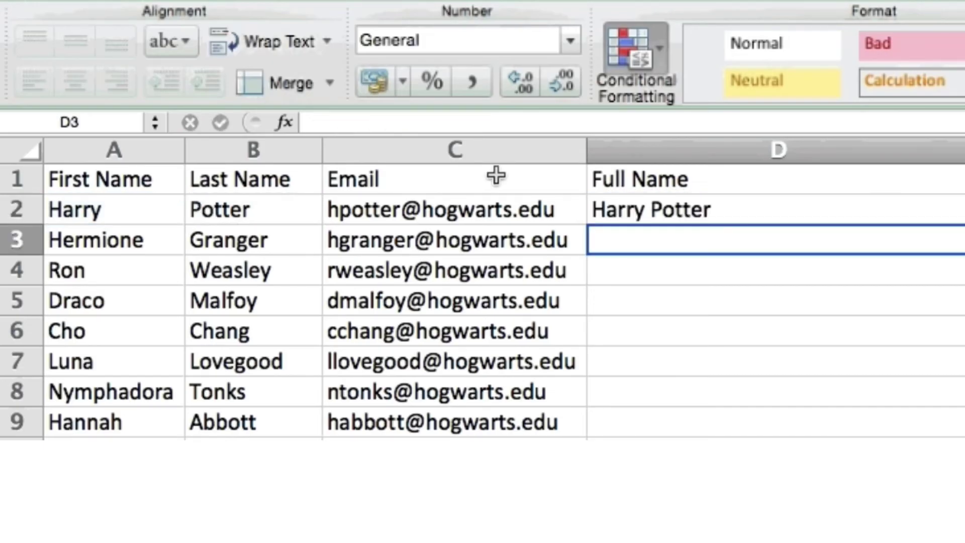
{"action": "left_click", "coordinate": [743, 217]}
{"action": "left_click_drag", "start_coordinate": [957, 223], "coordinate": [955, 424]}
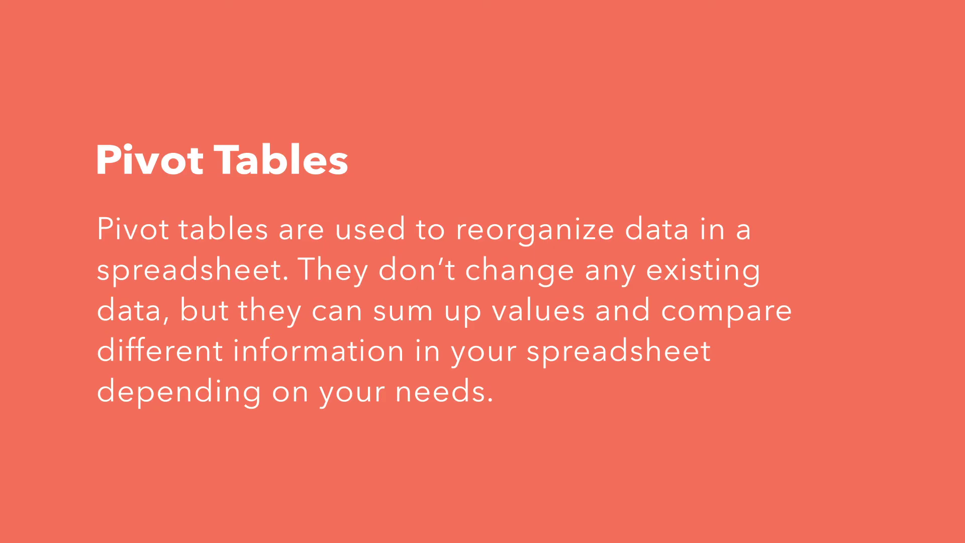
Step: Create a PivotTable from the student list of names, emails and houses
{"action": "left_click", "coordinate": [460, 9]}
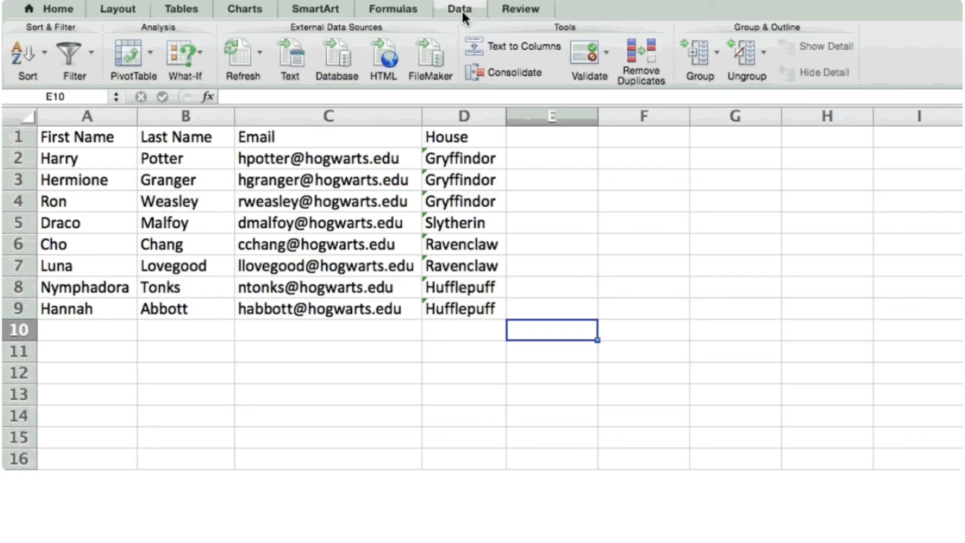
{"action": "left_click", "coordinate": [125, 48]}
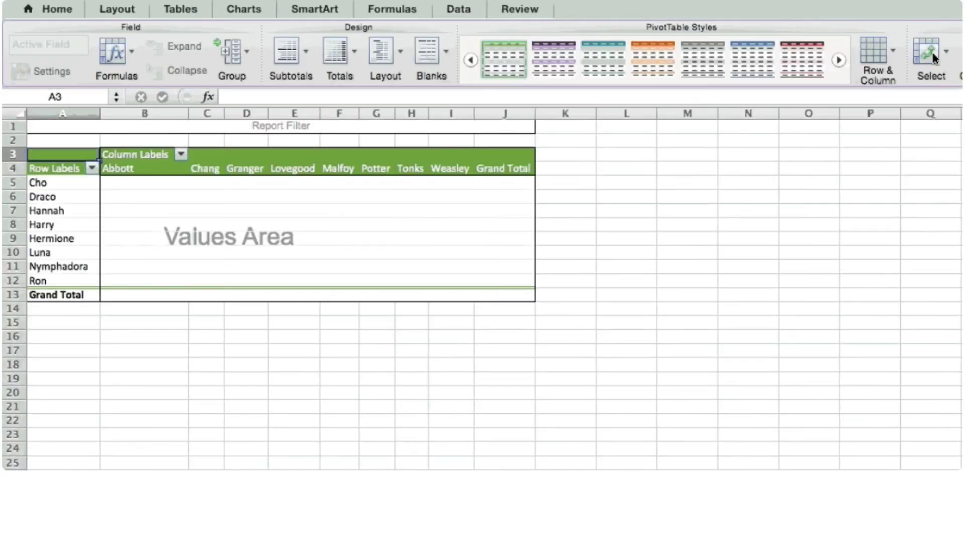
{"action": "left_click_drag", "start_coordinate": [789, 10], "coordinate": [753, 16]}
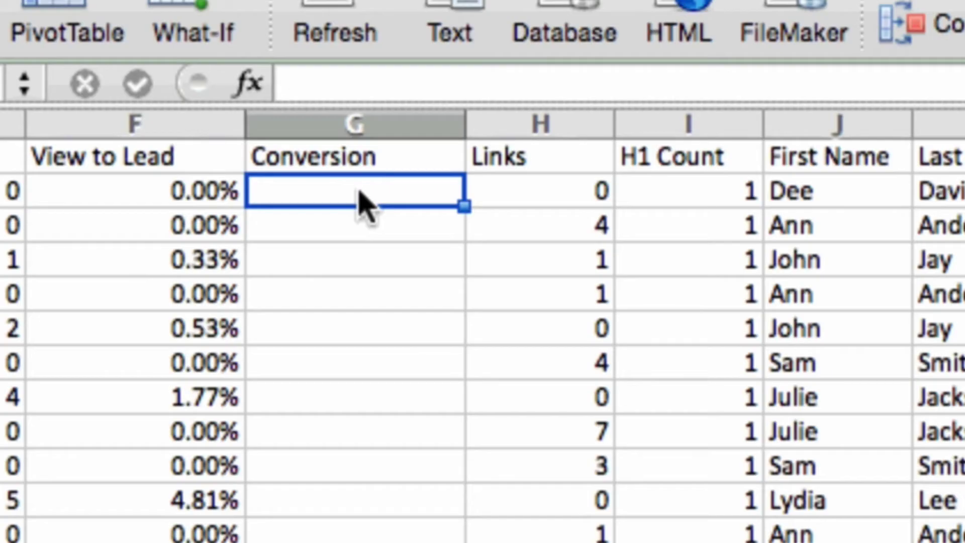
Step: Enter =IF(F2>.02,"good","poor") in G2 of the Conversion column
{"action": "type", "text": "=IF"}
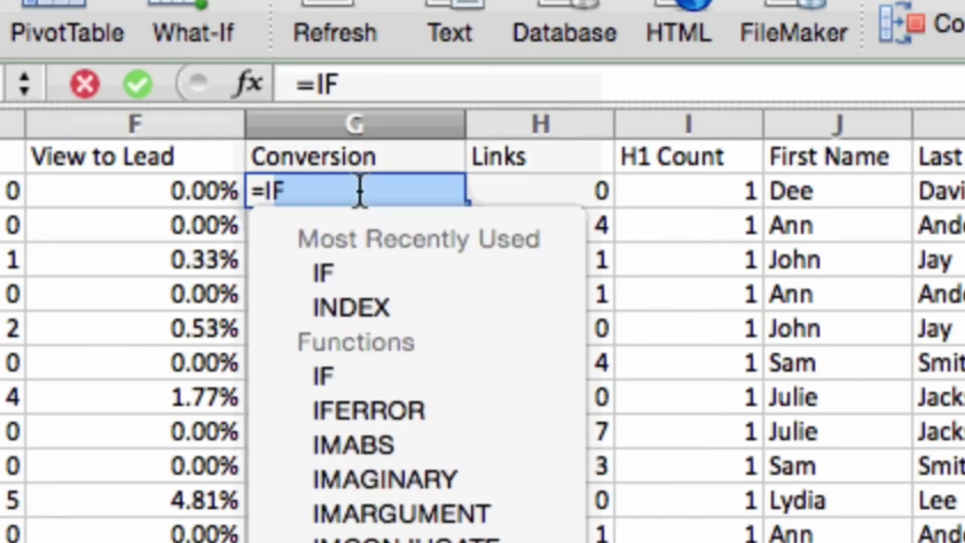
{"action": "double_click", "coordinate": [356, 274]}
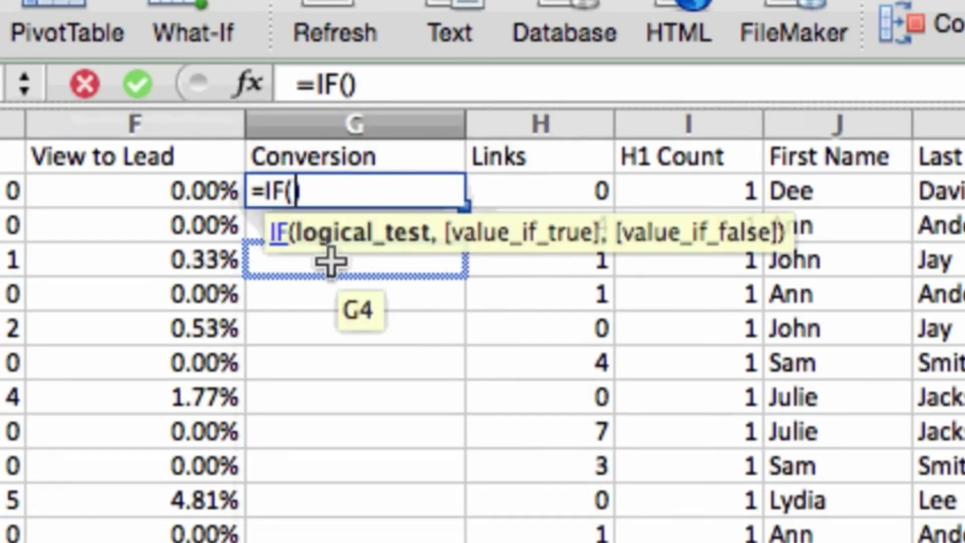
{"action": "left_click", "coordinate": [209, 202]}
{"action": "type", "text": ">.0"}
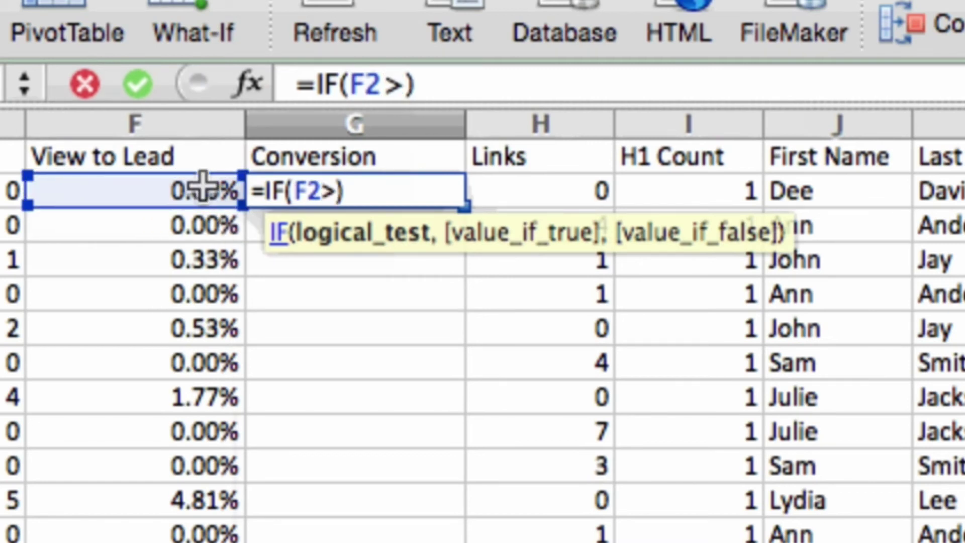
{"action": "type", "text": "2,\"go"}
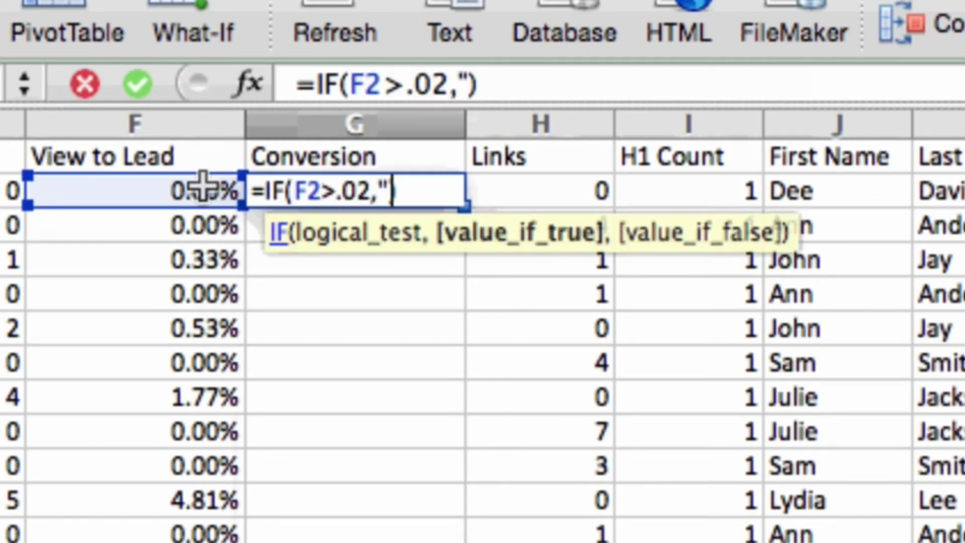
{"action": "type", "text": "od\",\""}
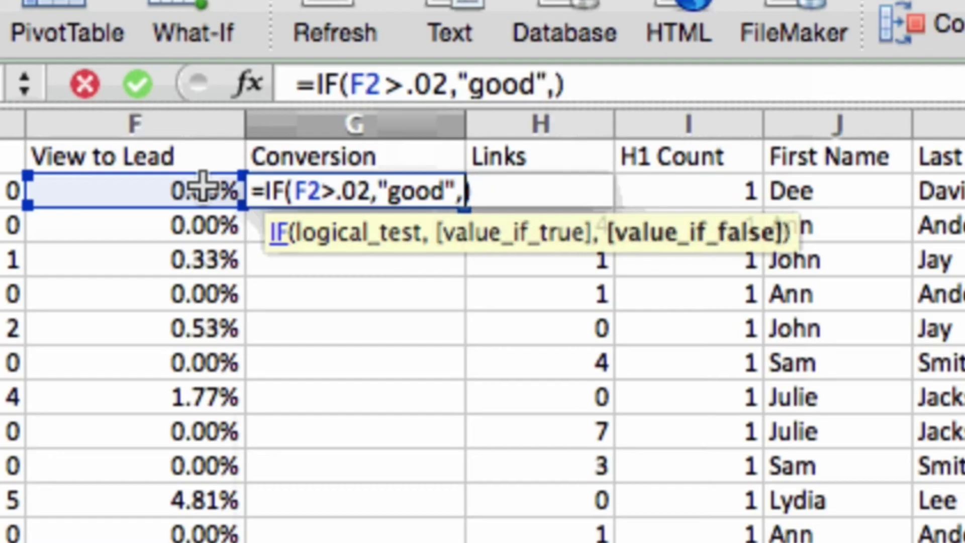
{"action": "type", "text": "poor\""}
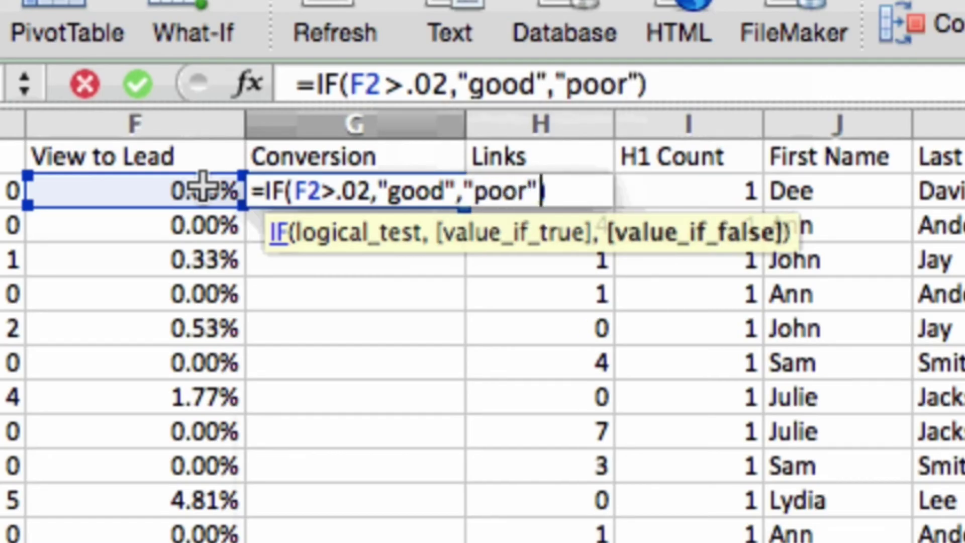
{"action": "key", "text": "Return"}
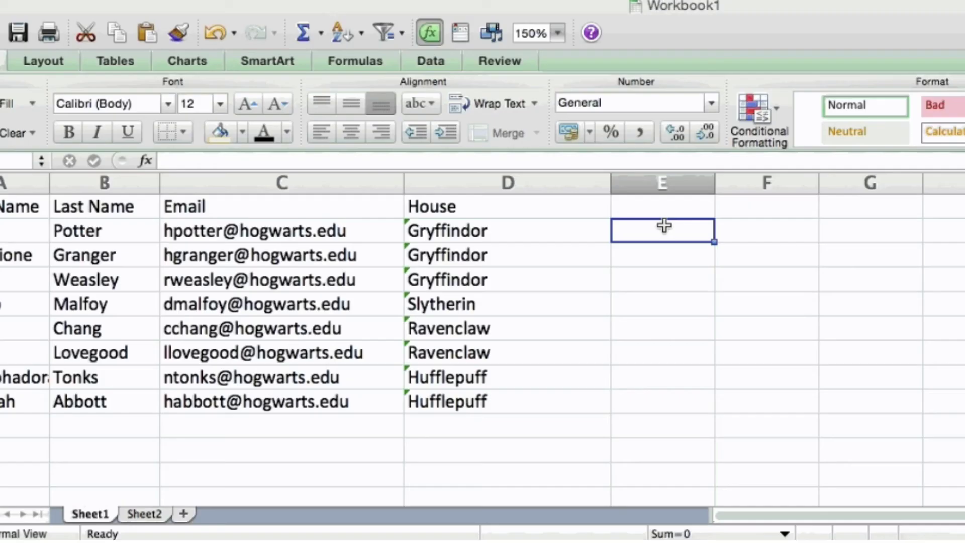
Step: Enter =COUNTIF(D:D,"Gryffindor") in E2 to count the Gryffindor entries in the House column
{"action": "type", "text": "=COUNTIF("}
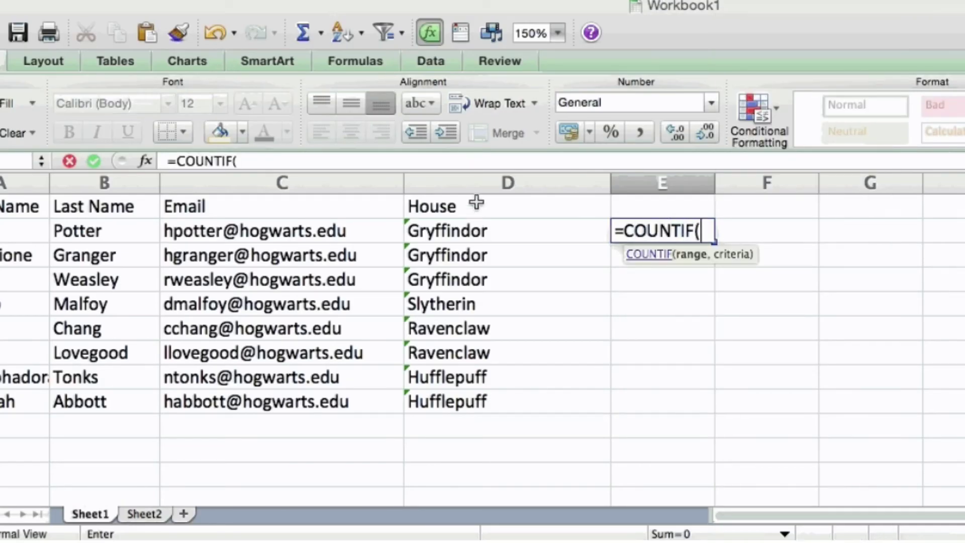
{"action": "left_click", "coordinate": [485, 184]}
{"action": "type", "text": ","}
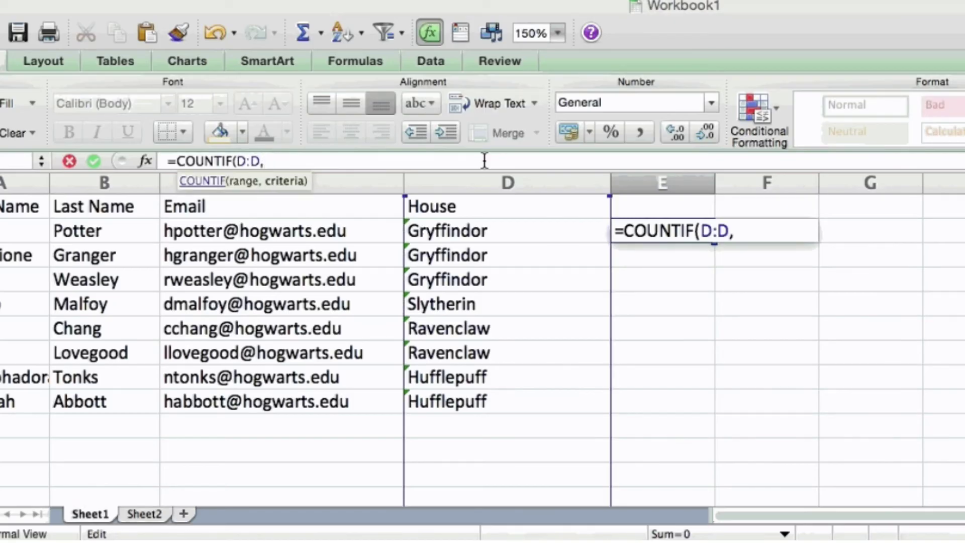
{"action": "type", "text": "\"Gryffindor\")"}
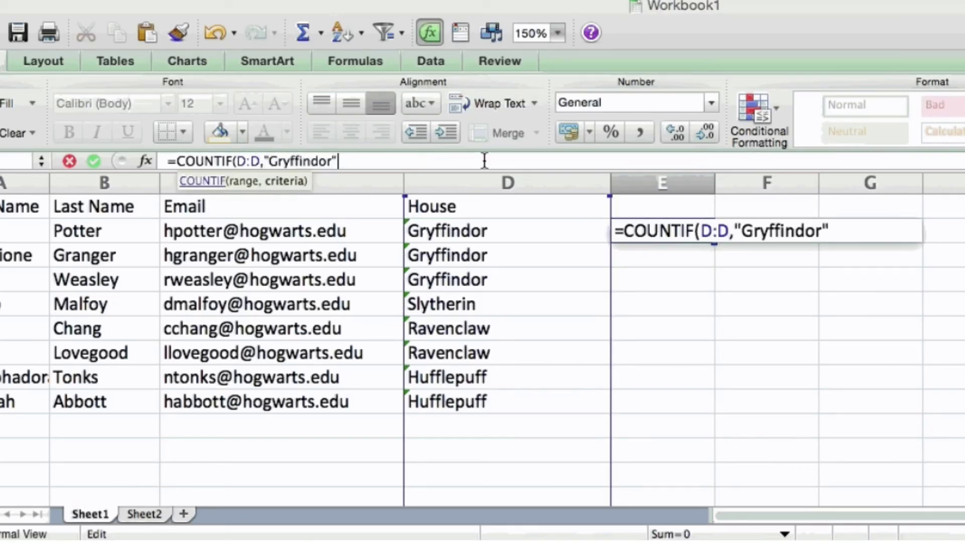
{"action": "key", "text": "Return"}
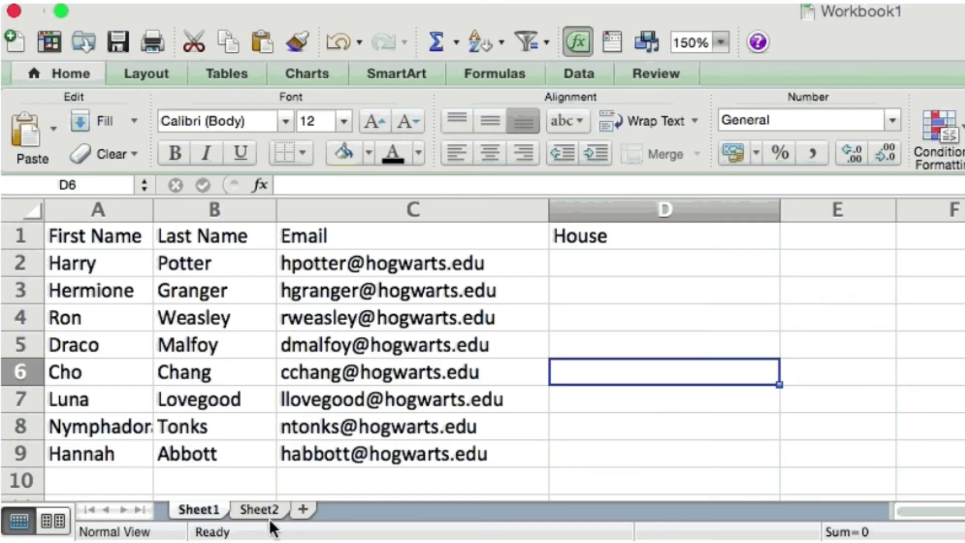
Step: Enter =VLOOKUP(C2,Sheet2!A:B,2,FALSE) in D2 of Sheet1 to look up each house by email
{"action": "left_click", "coordinate": [270, 512]}
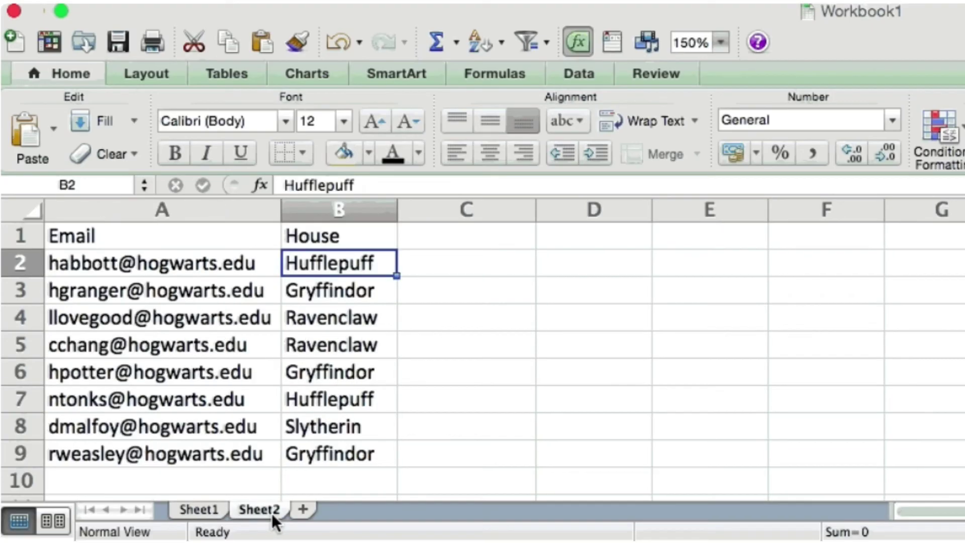
{"action": "left_click", "coordinate": [212, 512]}
{"action": "left_click", "coordinate": [578, 260]}
{"action": "type", "text": "="}
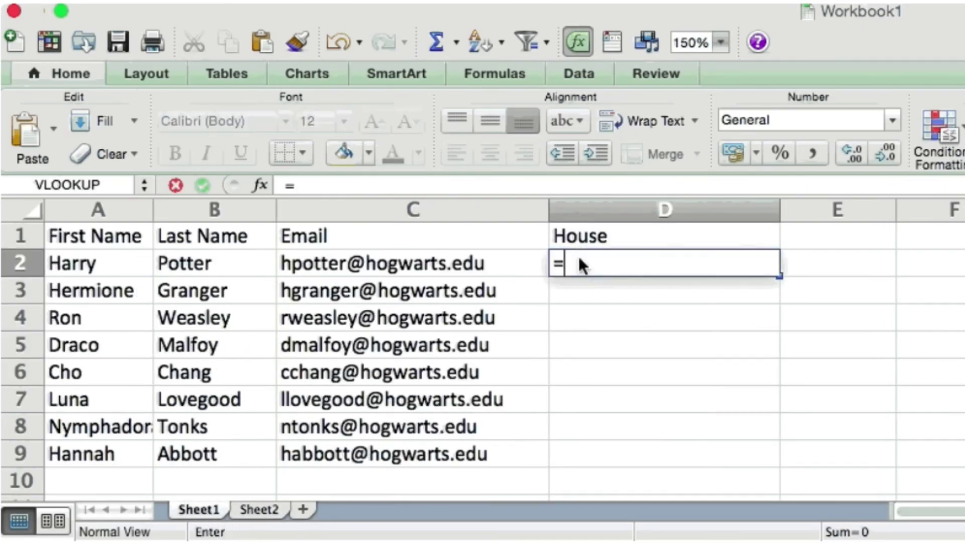
{"action": "type", "text": "VLOOKUP("}
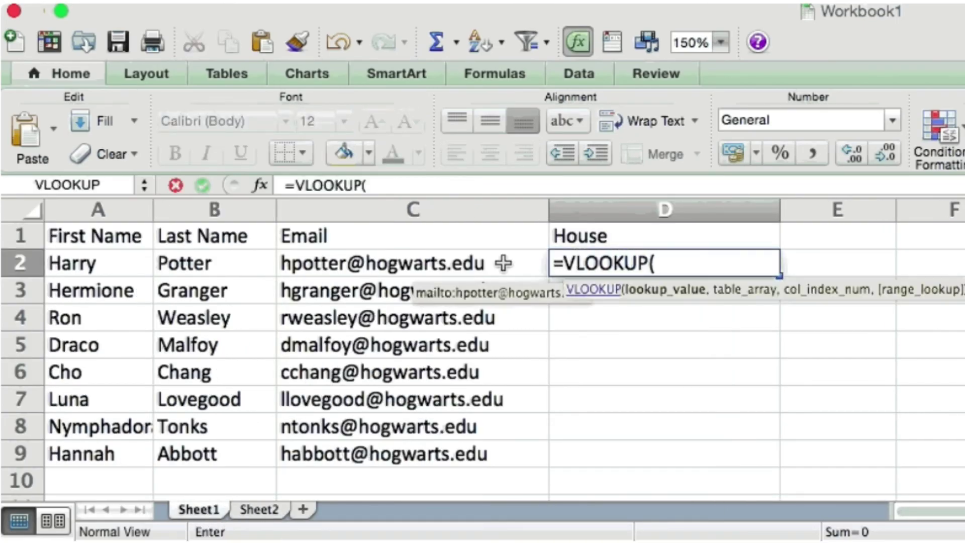
{"action": "left_click", "coordinate": [502, 263]}
{"action": "type", "text": ","}
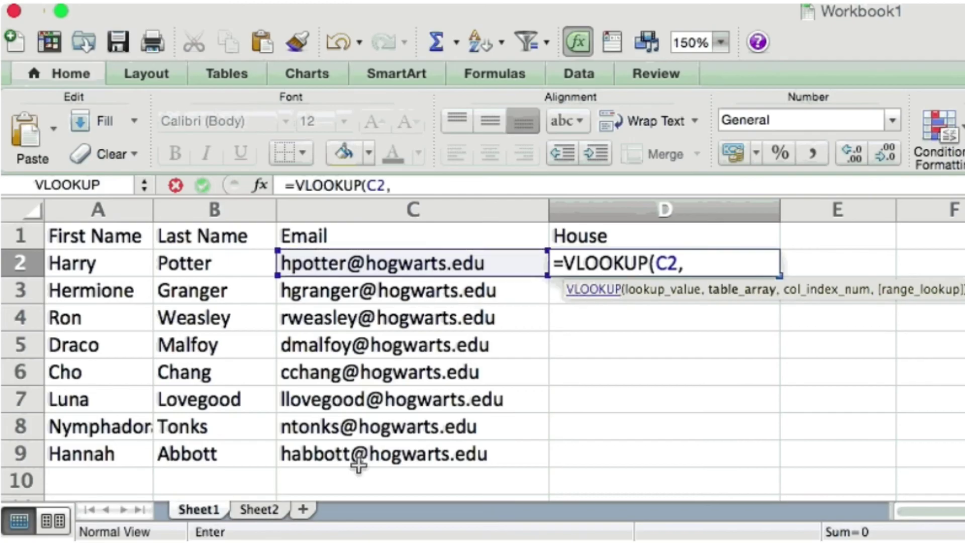
{"action": "left_click", "coordinate": [263, 518]}
{"action": "left_click_drag", "start_coordinate": [192, 211], "coordinate": [287, 209]}
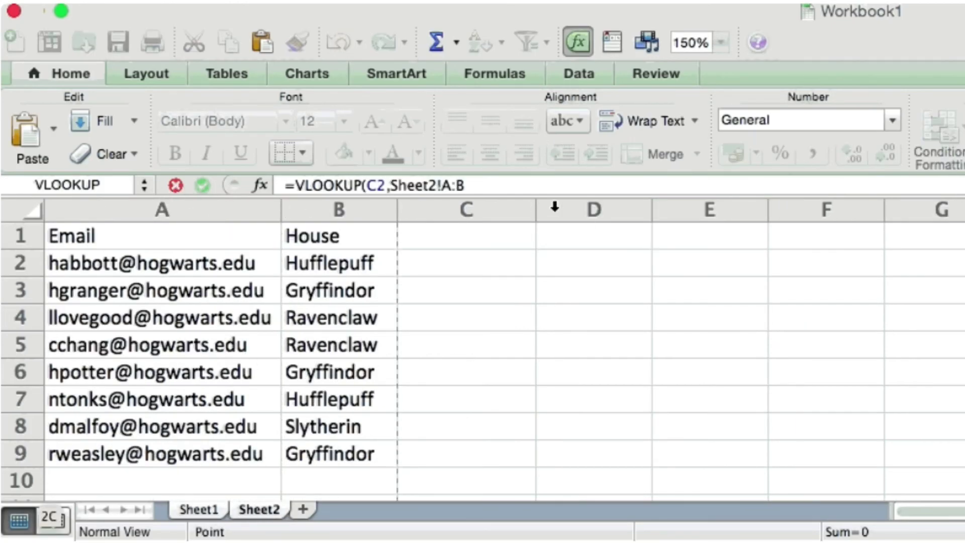
{"action": "left_click", "coordinate": [553, 189]}
{"action": "type", "text": ",2,FALSE)"}
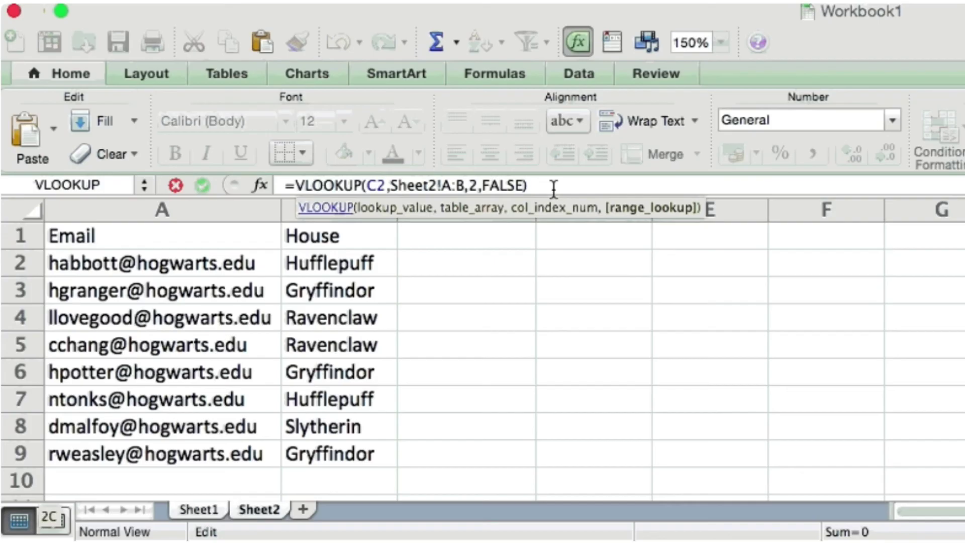
{"action": "key", "text": "Return"}
Step: Fill the VLOOKUP formula from D2 down the House column through D9
{"action": "left_click", "coordinate": [650, 265]}
{"action": "left_click_drag", "start_coordinate": [781, 275], "coordinate": [762, 461]}
{"action": "left_click", "coordinate": [825, 442]}
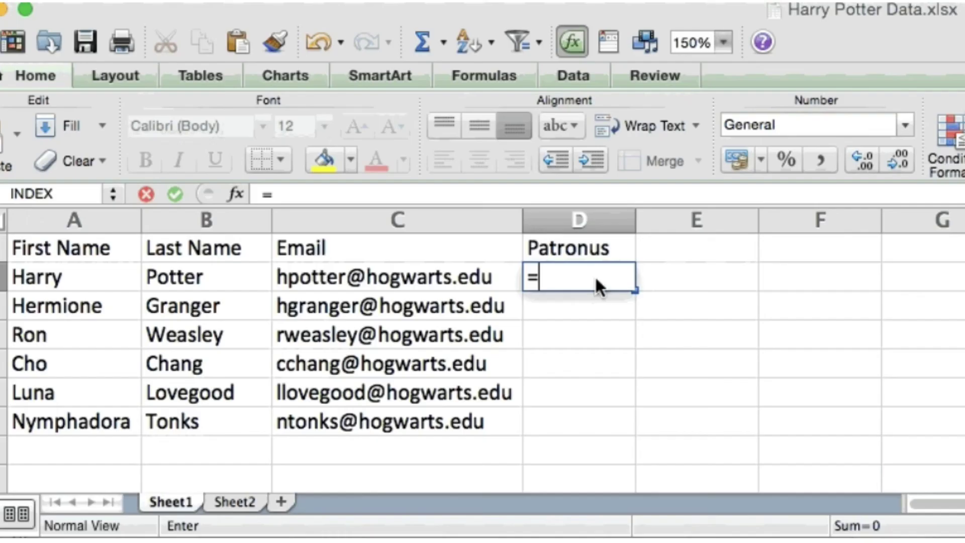
Step: Start an INDEX formula in D2 of the Patronus column with Sheet2!A:A as its array
{"action": "type", "text": "INDEX("}
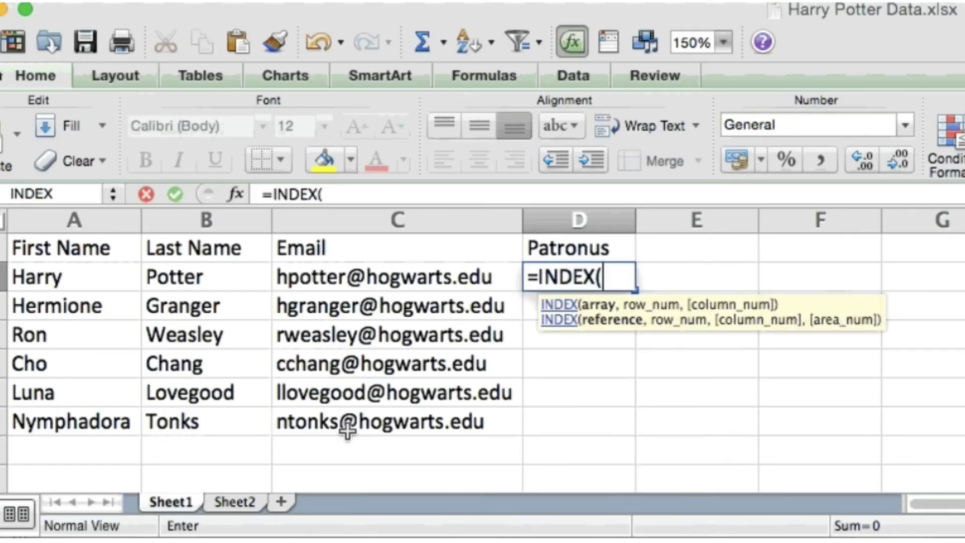
{"action": "left_click", "coordinate": [240, 506]}
{"action": "left_click", "coordinate": [132, 221]}
{"action": "left_click", "coordinate": [461, 199]}
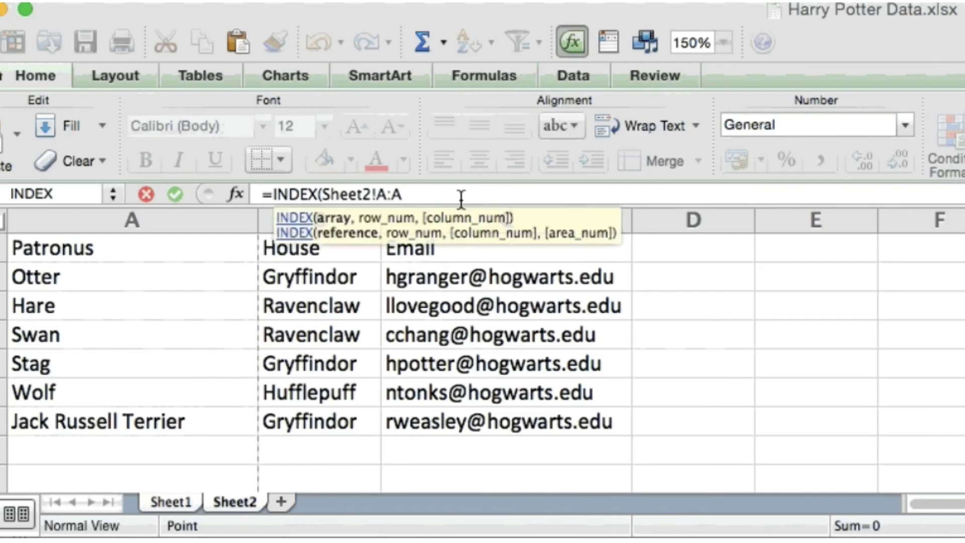
Step: Complete the INDEX formula with the row argument (MATCH(Sheet1!C:C,Sheet2!C:C,0)) and fill it from D2 down through D7
{"action": "type", "text": ",(MATCH("}
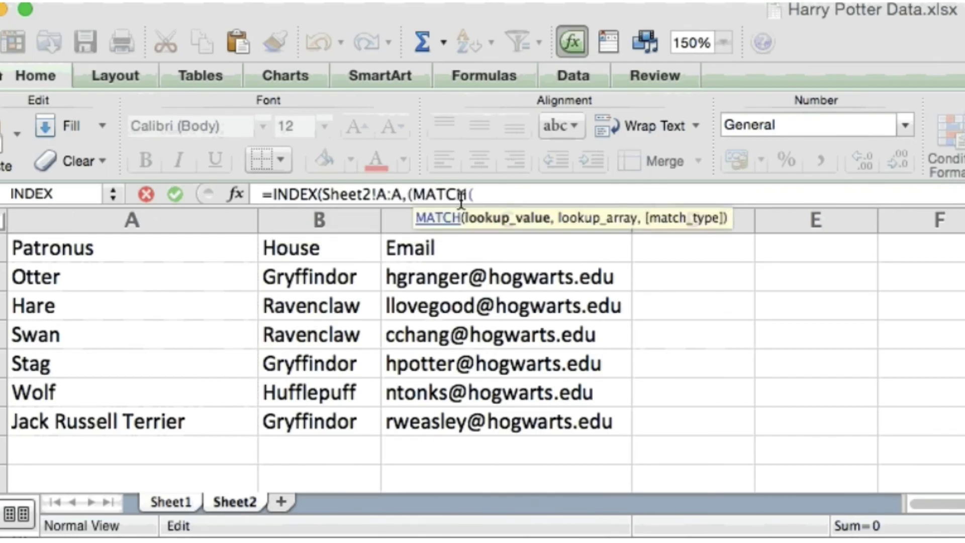
{"action": "left_click", "coordinate": [152, 507]}
{"action": "left_click", "coordinate": [433, 221]}
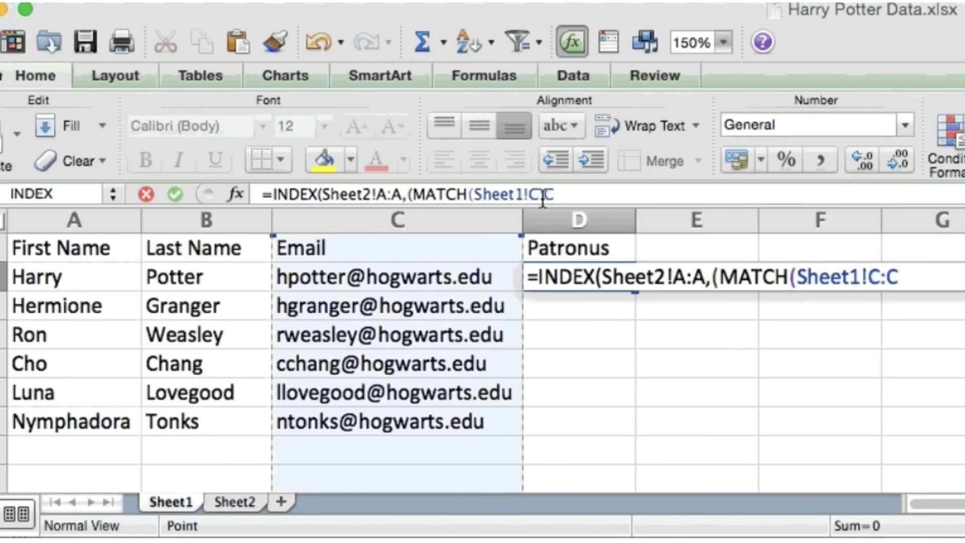
{"action": "type", "text": ","}
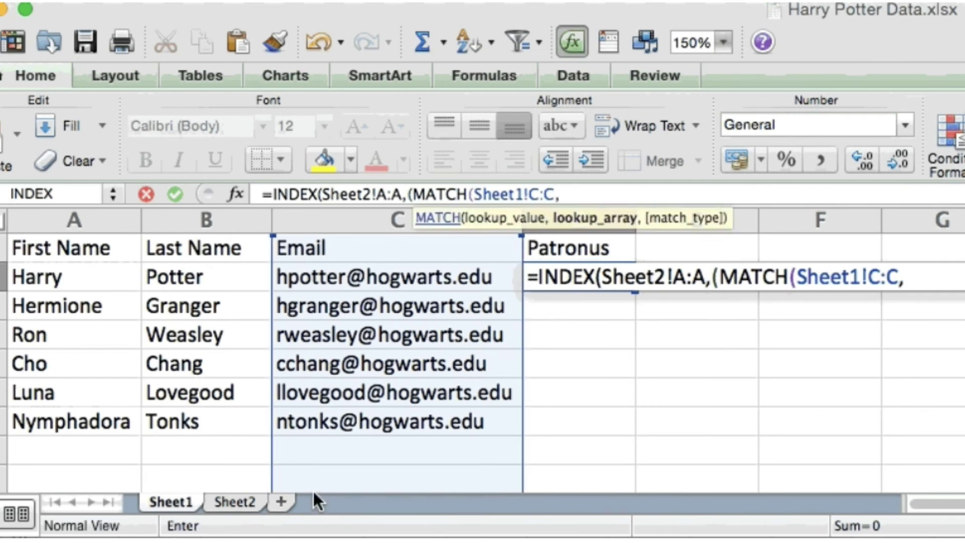
{"action": "left_click", "coordinate": [238, 502]}
{"action": "left_click", "coordinate": [444, 220]}
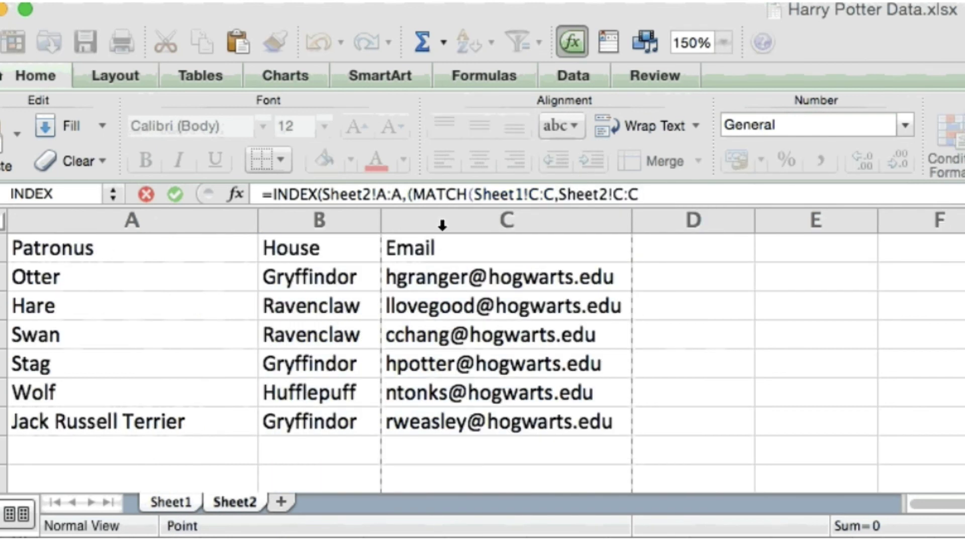
{"action": "type", "text": ","}
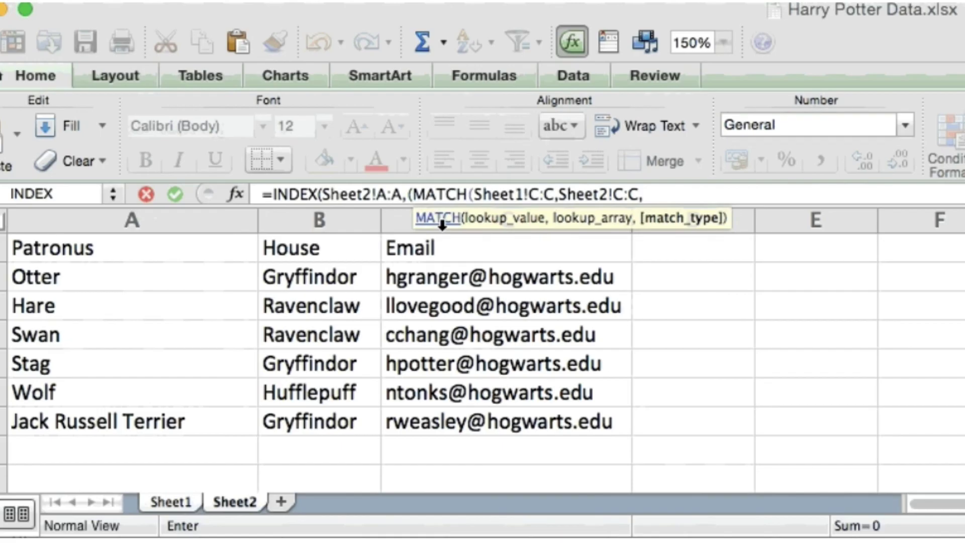
{"action": "type", "text": "0))"}
{"action": "key", "text": "Return"}
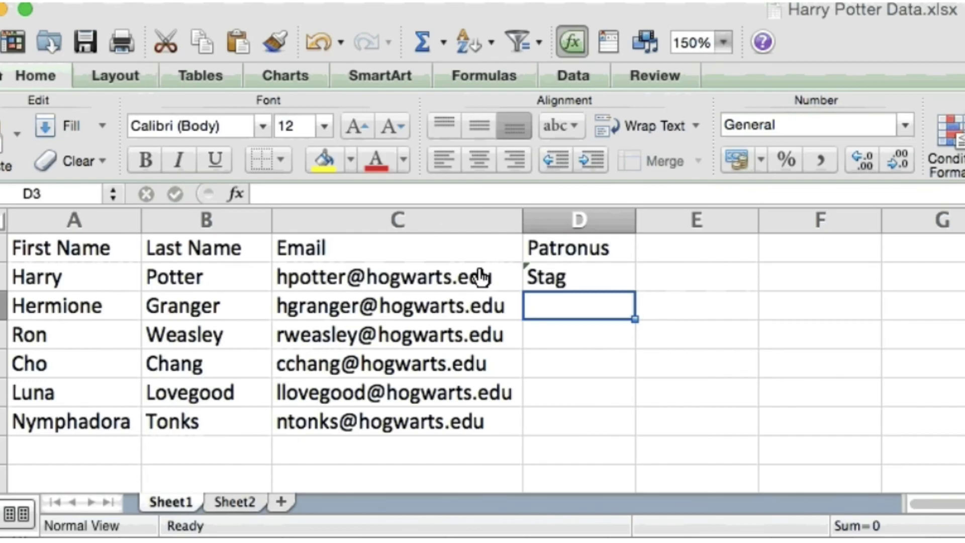
{"action": "left_click", "coordinate": [604, 282]}
{"action": "left_click_drag", "start_coordinate": [636, 290], "coordinate": [630, 435]}
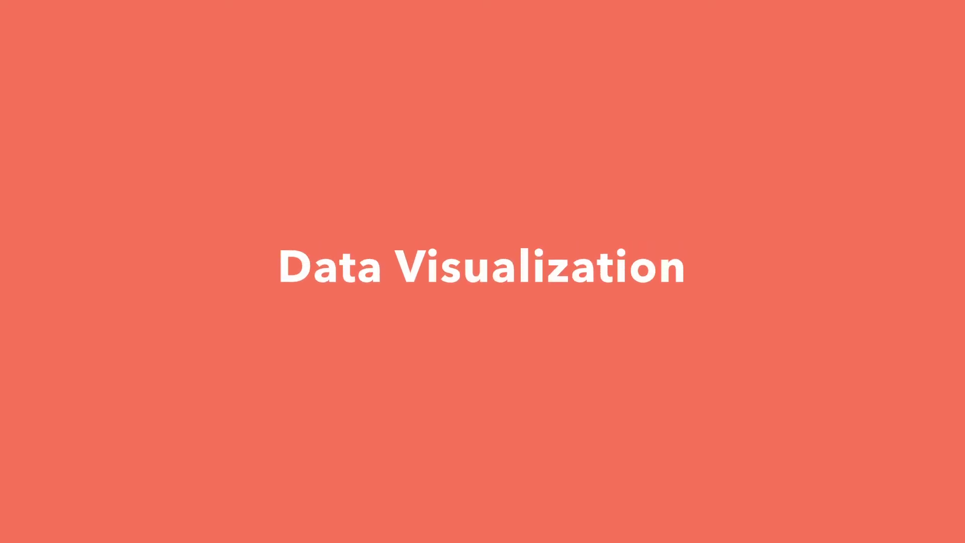